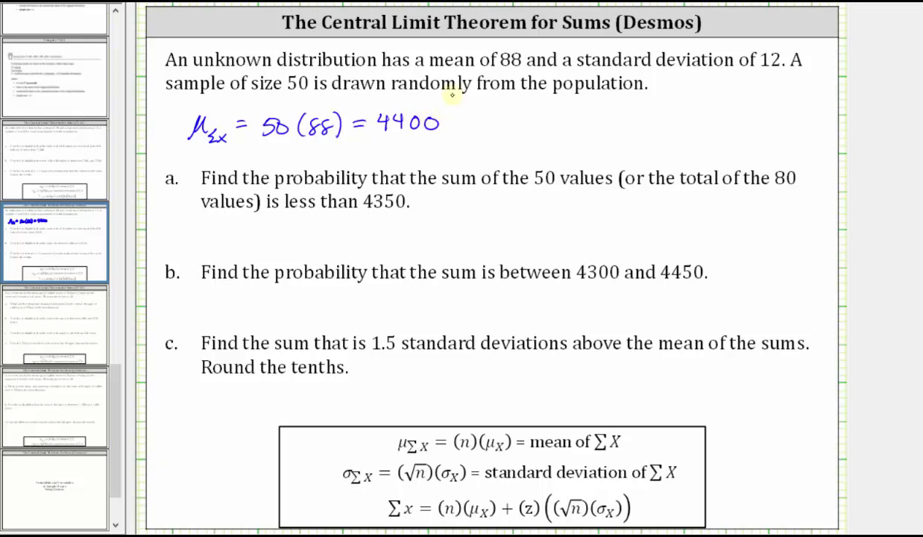
# Handwrite σ with the Σx subscript to the right of μΣx = 4400
pyautogui.moveTo(517, 118); pyautogui.dragTo(531, 113)
pyautogui.moveTo(527, 128); pyautogui.dragTo(547, 131)
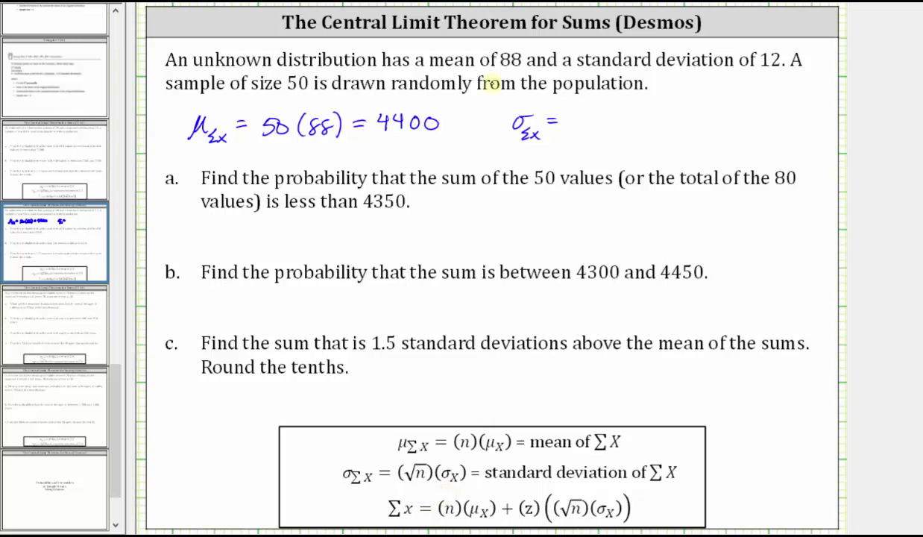
# Ink '= √50(12) = 12√50' after σΣx, then write P(Σx < 4350) under part a
pyautogui.moveTo(569, 126)
pyautogui.mouseDown()
pyautogui.moveTo(577, 107)
pyautogui.moveTo(604, 106)
pyautogui.moveTo(574, 125)
pyautogui.moveTo(594, 114)
pyautogui.moveTo(616, 130)
pyautogui.mouseUp()
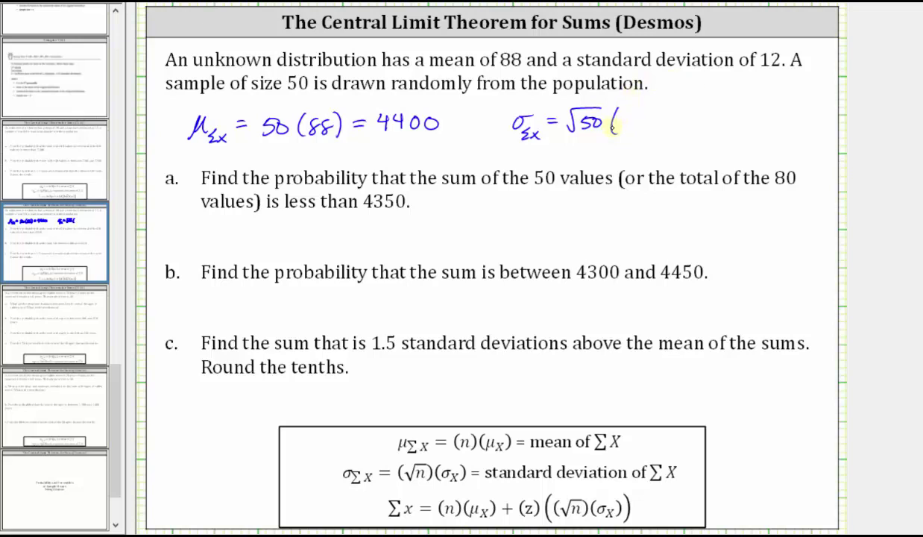
pyautogui.moveTo(624, 110)
pyautogui.mouseDown()
pyautogui.moveTo(623, 127)
pyautogui.moveTo(641, 127)
pyautogui.mouseUp()
pyautogui.moveTo(646, 109)
pyautogui.mouseDown()
pyautogui.moveTo(646, 130)
pyautogui.moveTo(671, 116)
pyautogui.mouseUp()
pyautogui.moveTo(659, 122); pyautogui.dragTo(733, 115)
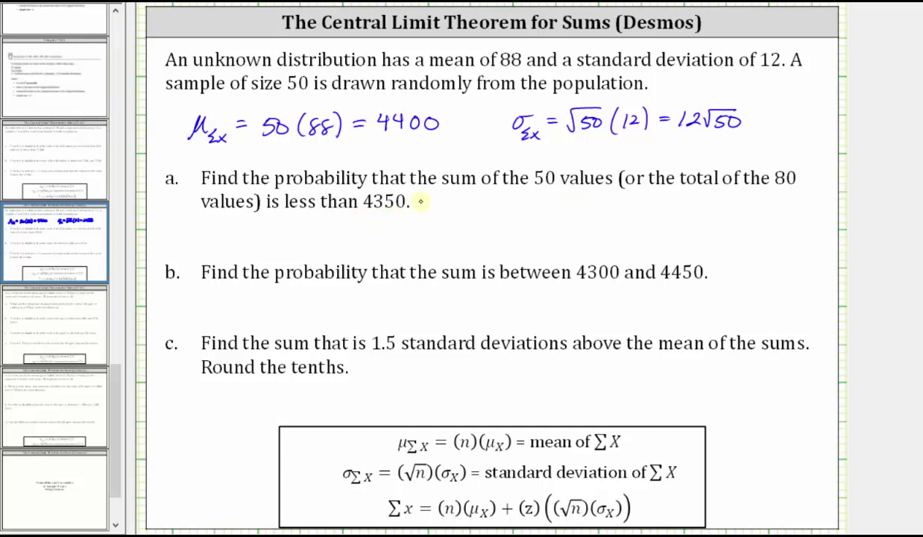
pyautogui.moveTo(216, 223)
pyautogui.mouseDown()
pyautogui.moveTo(233, 242)
pyautogui.moveTo(276, 237)
pyautogui.mouseUp()
pyautogui.moveTo(276, 228)
pyautogui.mouseDown()
pyautogui.moveTo(267, 237)
pyautogui.moveTo(322, 224)
pyautogui.moveTo(337, 231)
pyautogui.moveTo(357, 219)
pyautogui.moveTo(368, 240)
pyautogui.mouseUp()
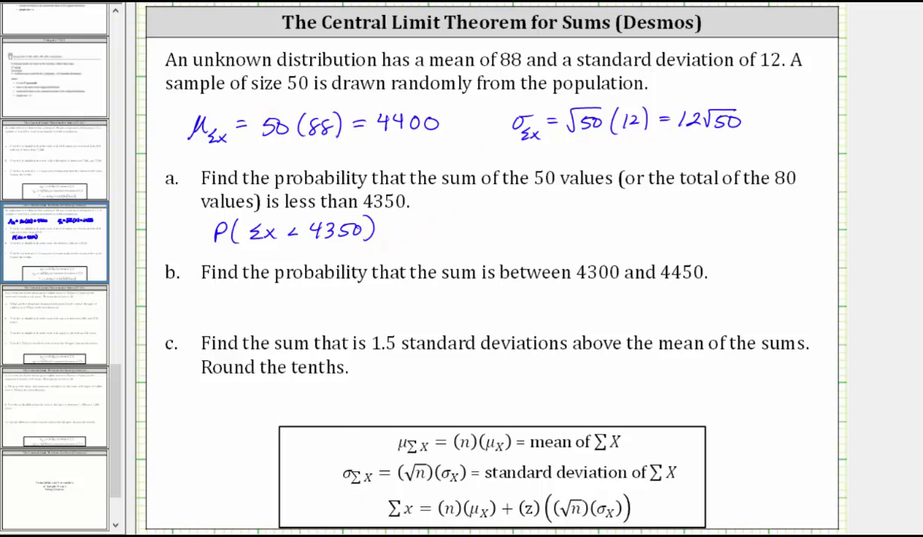
# Open the Desmos Graphing Calculator and insert normaldist from the keypad's Dist functions
pyautogui.click(490, 498)
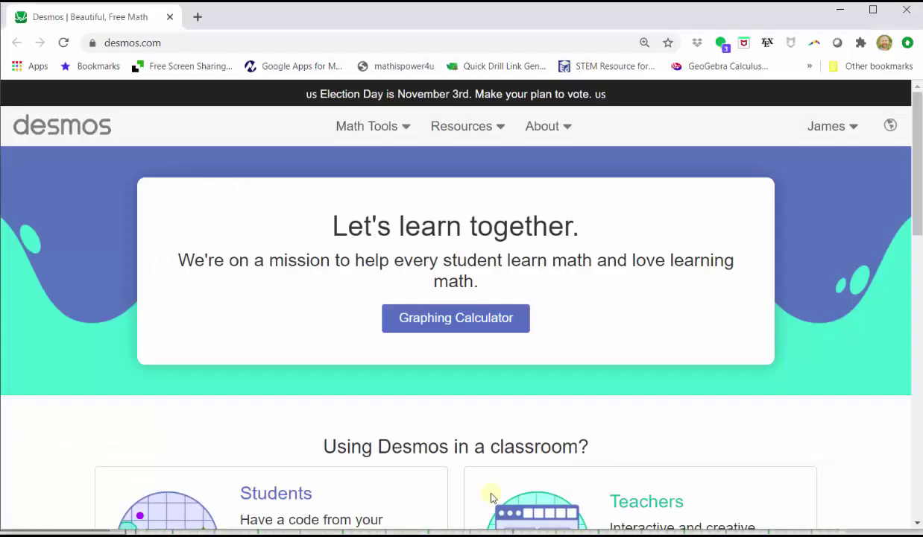
pyautogui.click(474, 315)
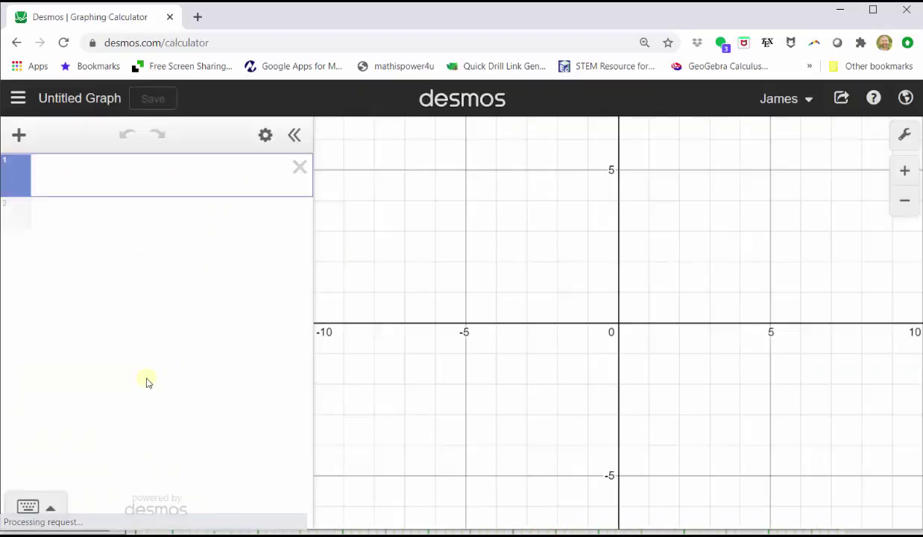
pyautogui.click(27, 508)
pyautogui.click(708, 428)
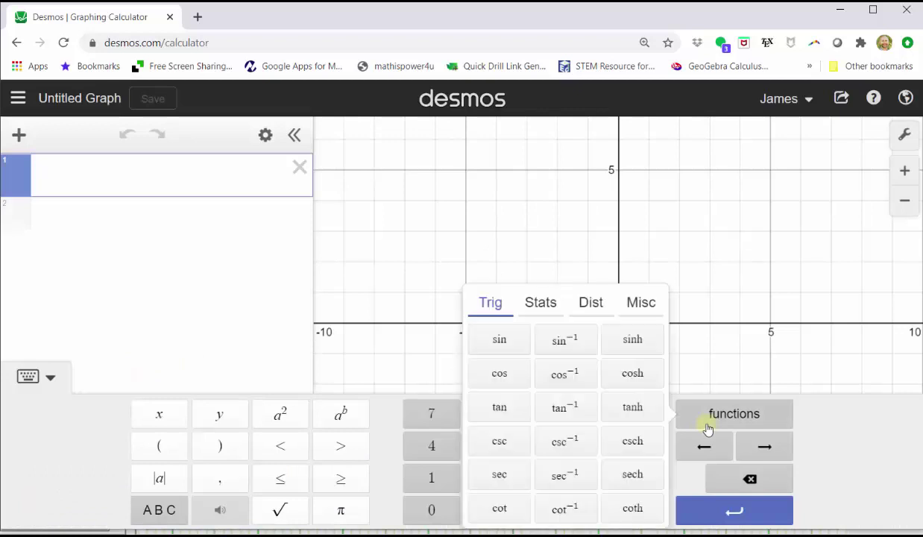
pyautogui.click(590, 306)
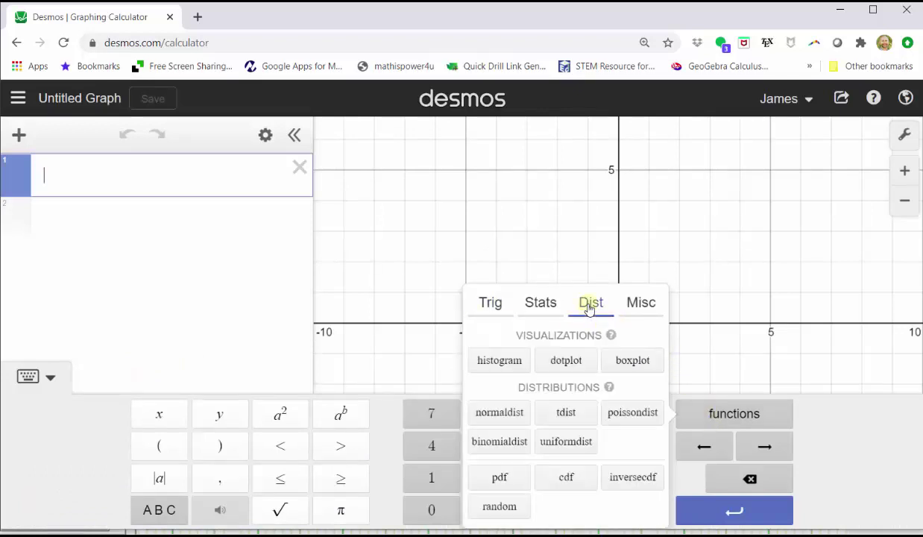
pyautogui.click(499, 414)
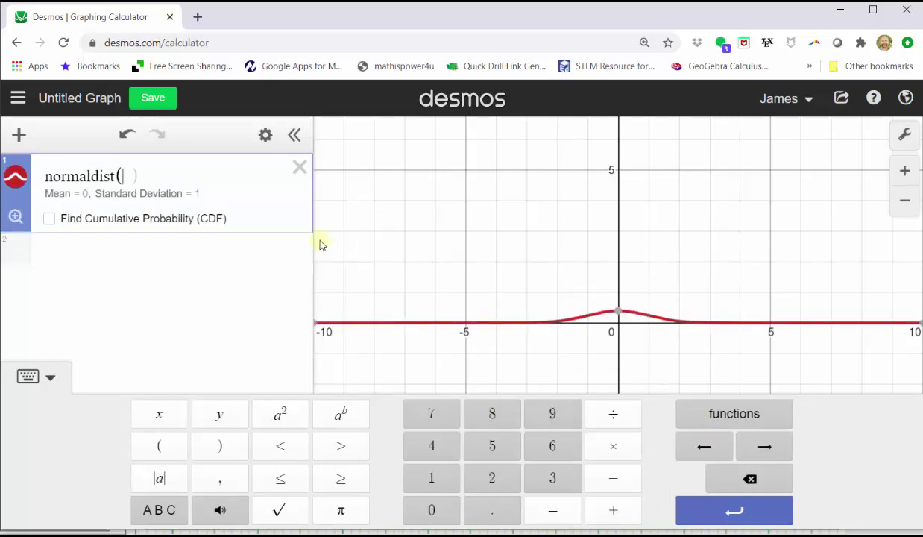
pyautogui.click(119, 183)
# Enter normaldist(4400, 12√50) and zoom to fit the bell curve
pyautogui.click(430, 445)
pyautogui.click(430, 445)
pyautogui.click(433, 507)
pyautogui.click(432, 507)
pyautogui.click(227, 480)
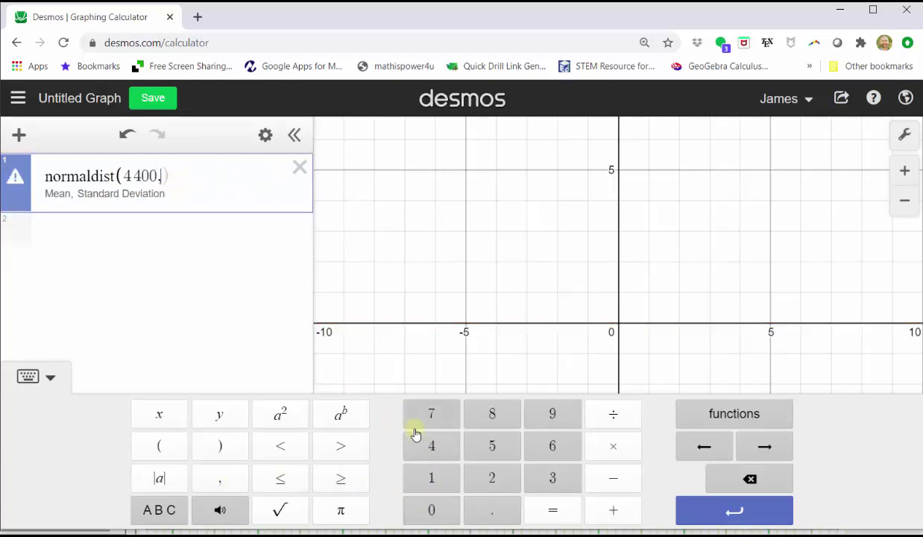
pyautogui.click(431, 478)
pyautogui.click(492, 478)
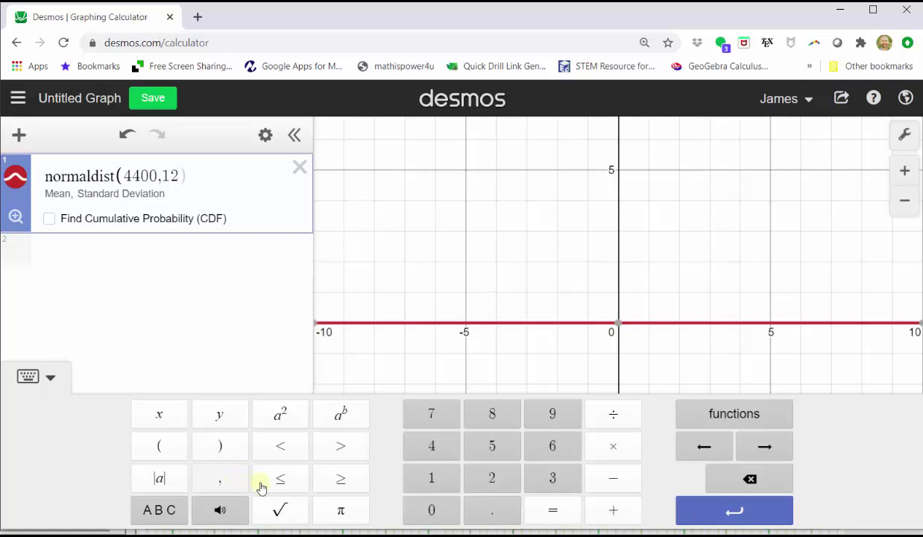
pyautogui.click(277, 509)
pyautogui.click(487, 453)
pyautogui.click(431, 510)
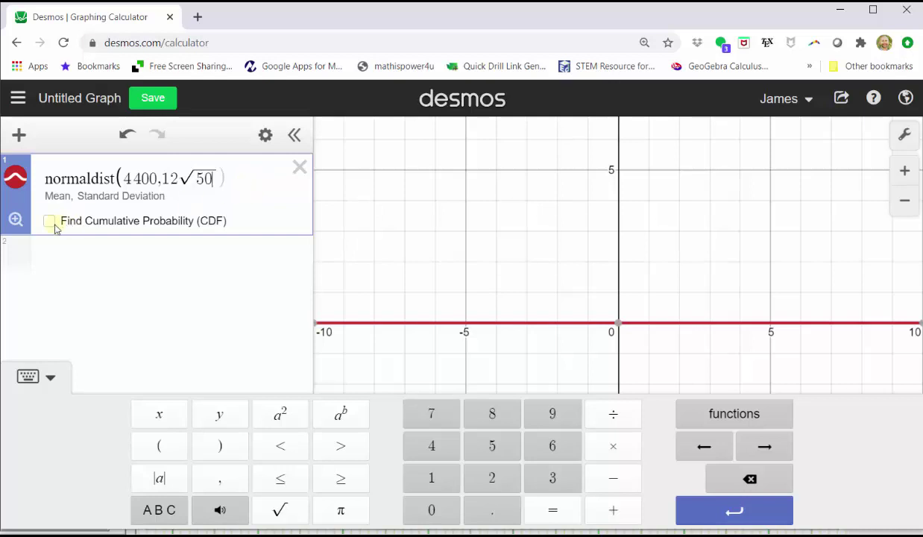
pyautogui.click(17, 222)
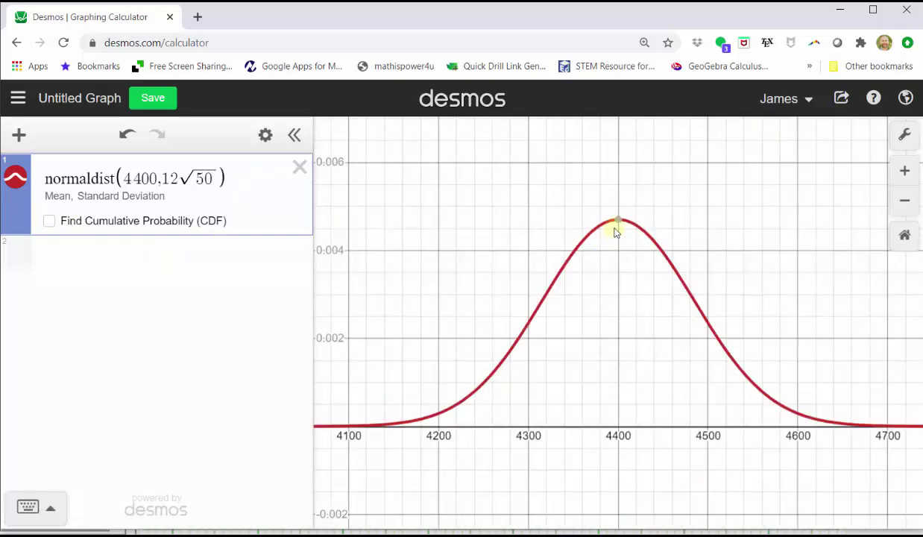
# Turn on the CDF and set its Max to 4350, giving 0.277844895141
pyautogui.click(49, 223)
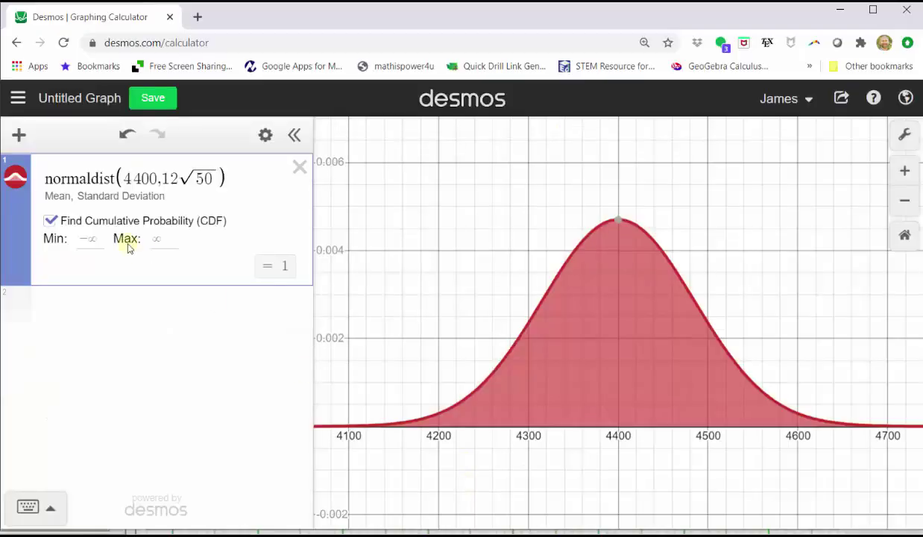
pyautogui.click(156, 238)
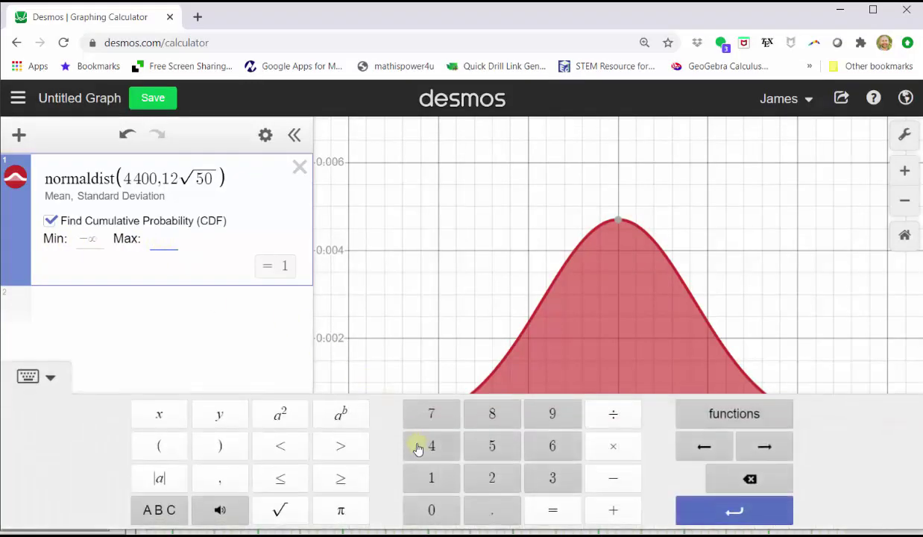
pyautogui.click(414, 442)
pyautogui.click(547, 478)
pyautogui.click(493, 444)
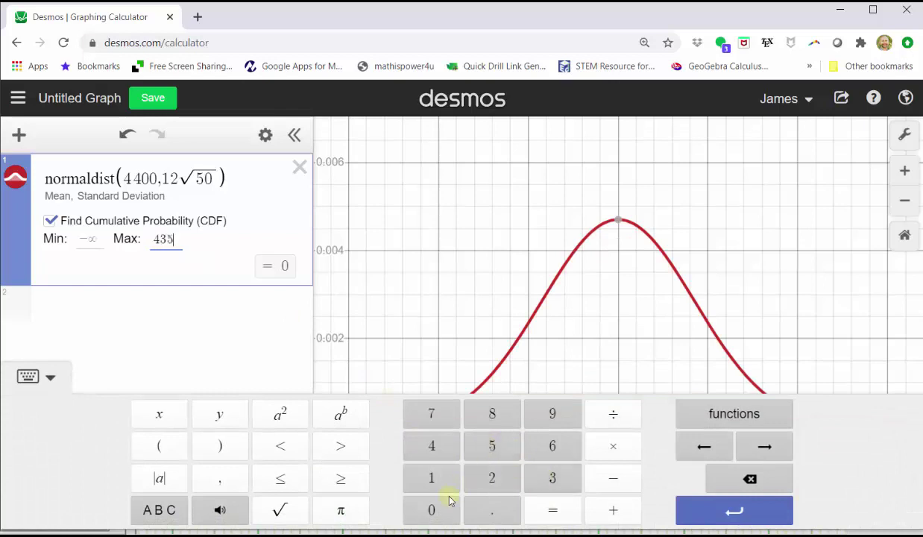
pyautogui.click(433, 510)
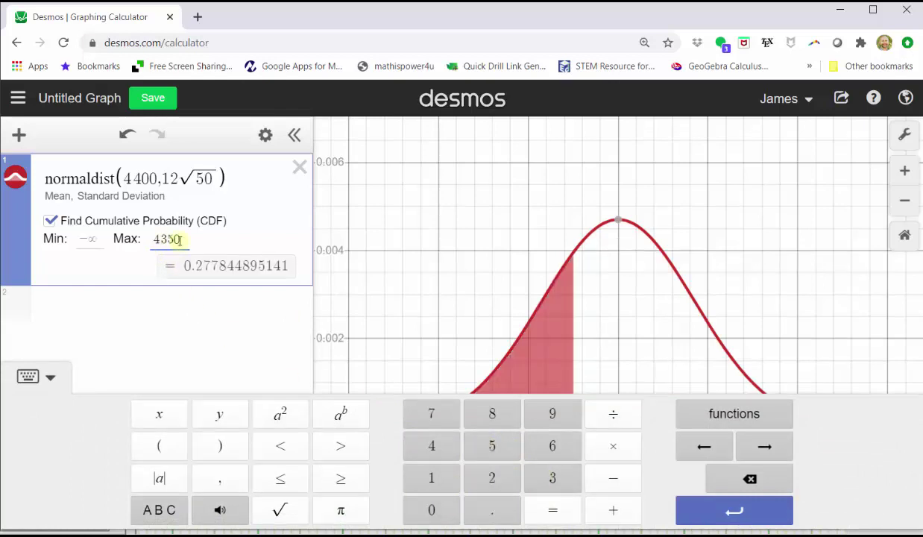
pyautogui.click(30, 377)
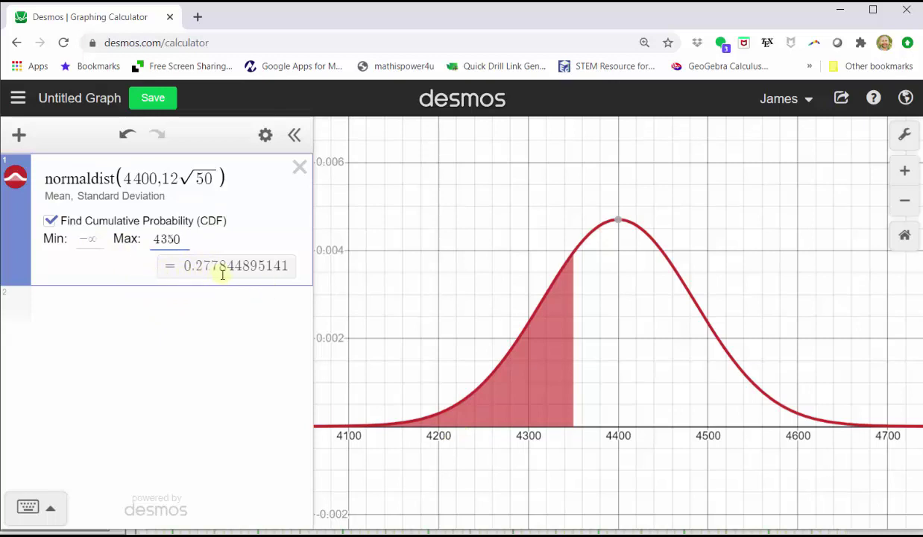
# On the worksheet, write part a's answer as ≈ 0.2778 = 27.78%
pyautogui.click(694, 485)
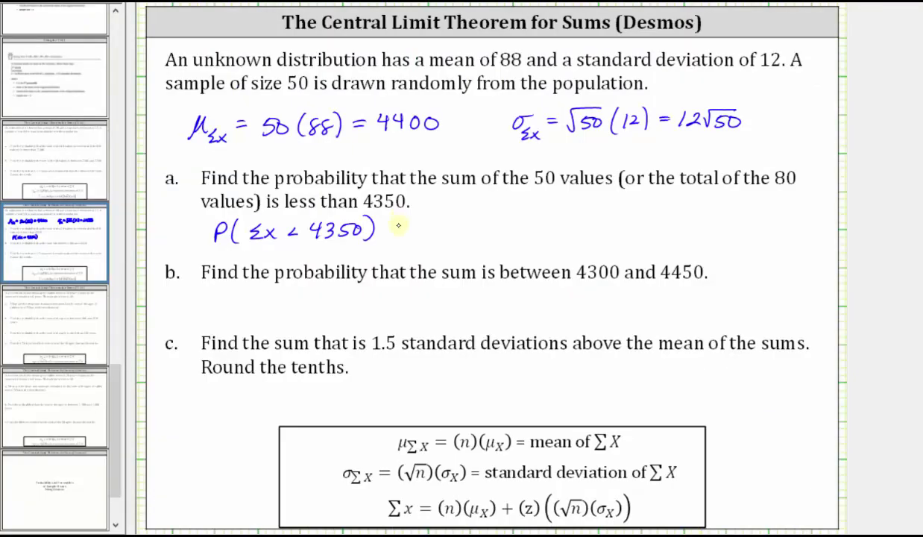
pyautogui.moveTo(387, 227)
pyautogui.mouseDown()
pyautogui.moveTo(445, 232)
pyautogui.moveTo(483, 230)
pyautogui.mouseUp()
pyautogui.click(432, 232)
pyautogui.moveTo(485, 217)
pyautogui.mouseDown()
pyautogui.moveTo(493, 218)
pyautogui.moveTo(485, 227)
pyautogui.moveTo(560, 223)
pyautogui.mouseUp()
pyautogui.click(551, 222)
pyautogui.moveTo(586, 213)
pyautogui.mouseDown()
pyautogui.moveTo(582, 224)
pyautogui.moveTo(589, 212)
pyautogui.moveTo(612, 225)
pyautogui.mouseUp()
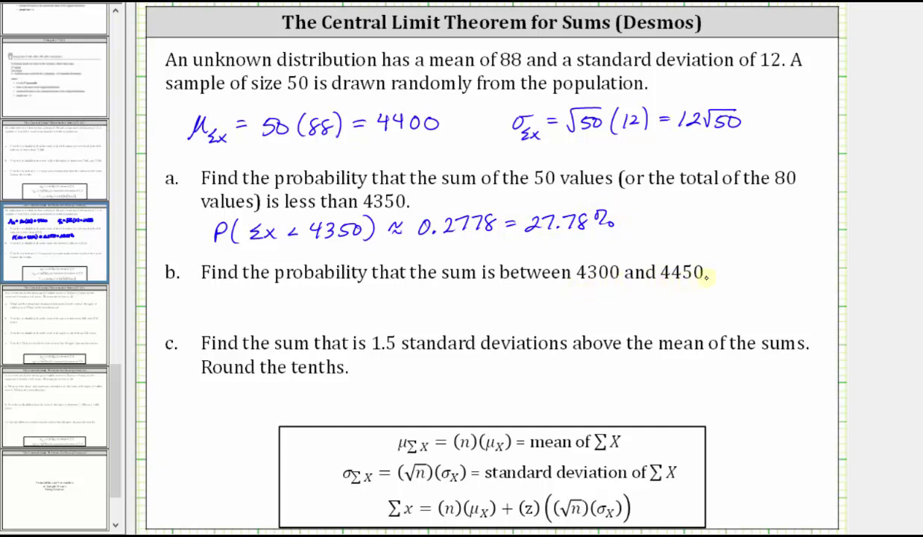
# Begin part b's probability statement as P(4300 < Σx
pyautogui.moveTo(195, 319)
pyautogui.mouseDown()
pyautogui.moveTo(206, 297)
pyautogui.moveTo(197, 301)
pyautogui.mouseUp()
pyautogui.moveTo(219, 296); pyautogui.dragTo(218, 321)
pyautogui.moveTo(296, 298)
pyautogui.mouseDown()
pyautogui.moveTo(297, 314)
pyautogui.moveTo(312, 315)
pyautogui.moveTo(277, 307)
pyautogui.mouseUp()
pyautogui.moveTo(214, 283)
pyautogui.mouseDown()
pyautogui.moveTo(225, 308)
pyautogui.moveTo(253, 301)
pyautogui.mouseUp()
pyautogui.moveTo(330, 298)
pyautogui.mouseDown()
pyautogui.moveTo(330, 309)
pyautogui.moveTo(374, 291)
pyautogui.moveTo(393, 314)
pyautogui.moveTo(420, 304)
pyautogui.mouseUp()
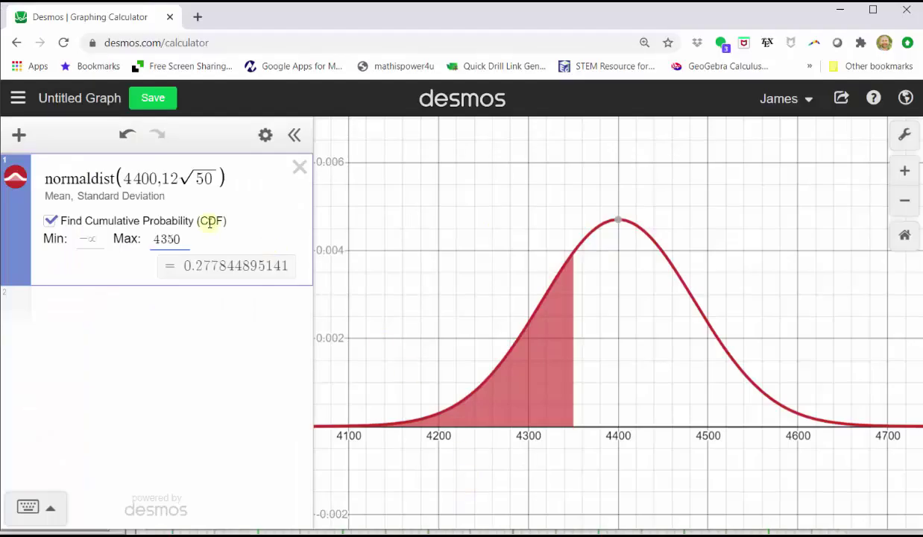
# Set the CDF Min bound to 4300
pyautogui.click(83, 238)
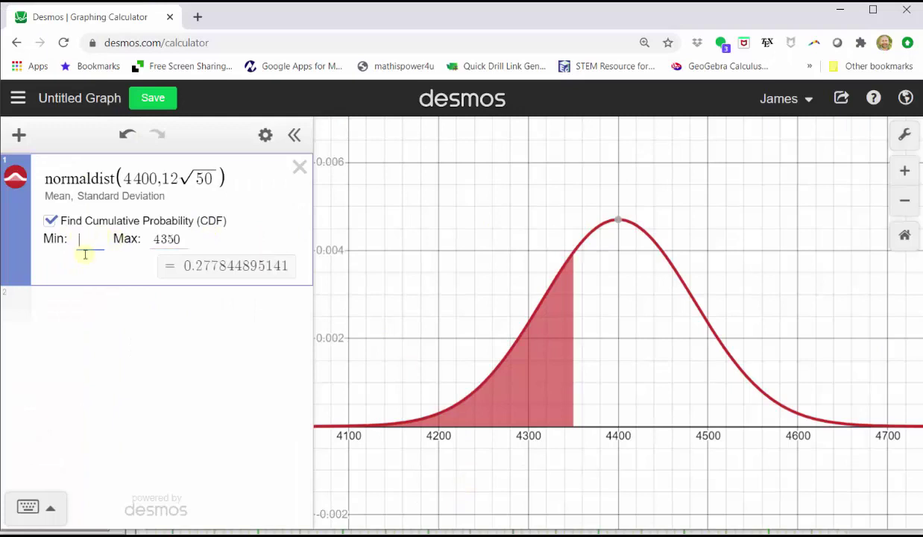
pyautogui.click(28, 507)
pyautogui.click(432, 446)
pyautogui.click(550, 476)
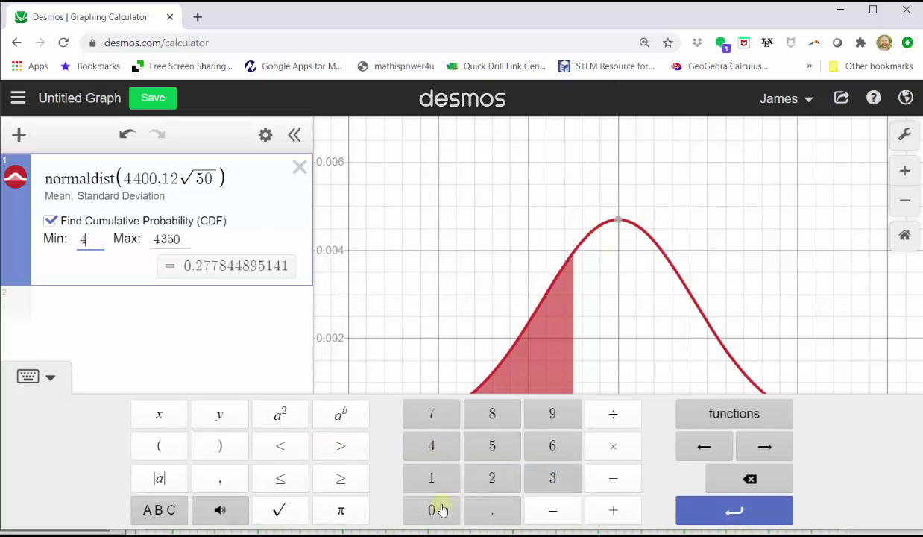
pyautogui.click(433, 507)
pyautogui.click(433, 507)
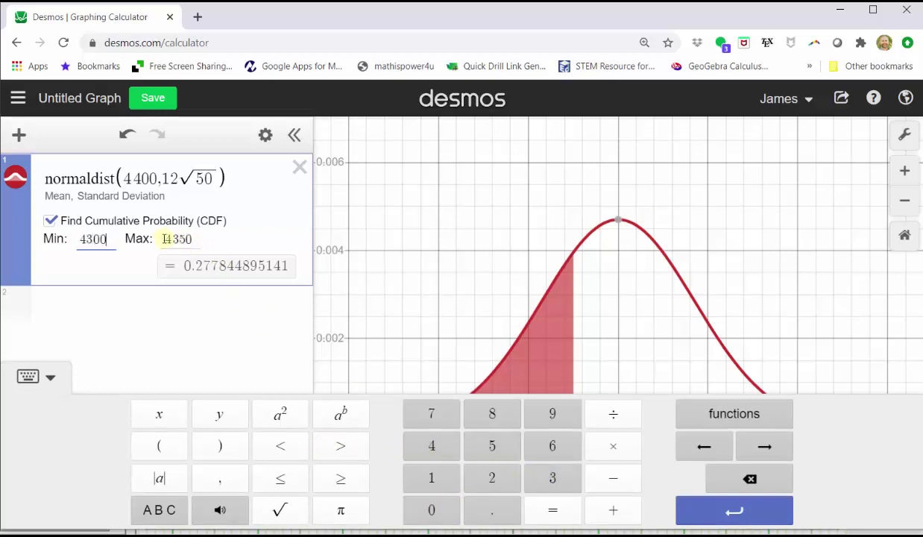
# Replace the CDF Max of 4350 with 4450, giving 0.6028586902
pyautogui.doubleClick(166, 239)
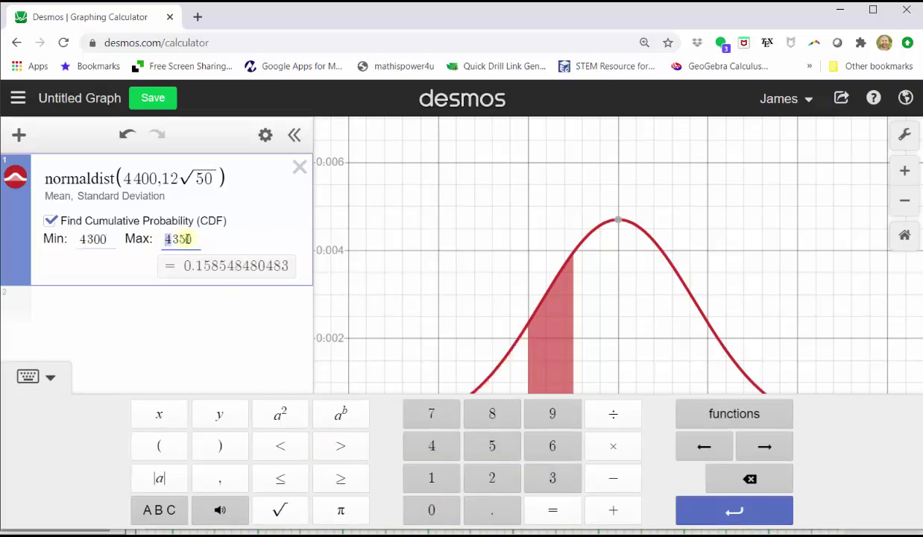
pyautogui.click(431, 445)
pyautogui.click(430, 445)
pyautogui.click(492, 446)
pyautogui.click(432, 510)
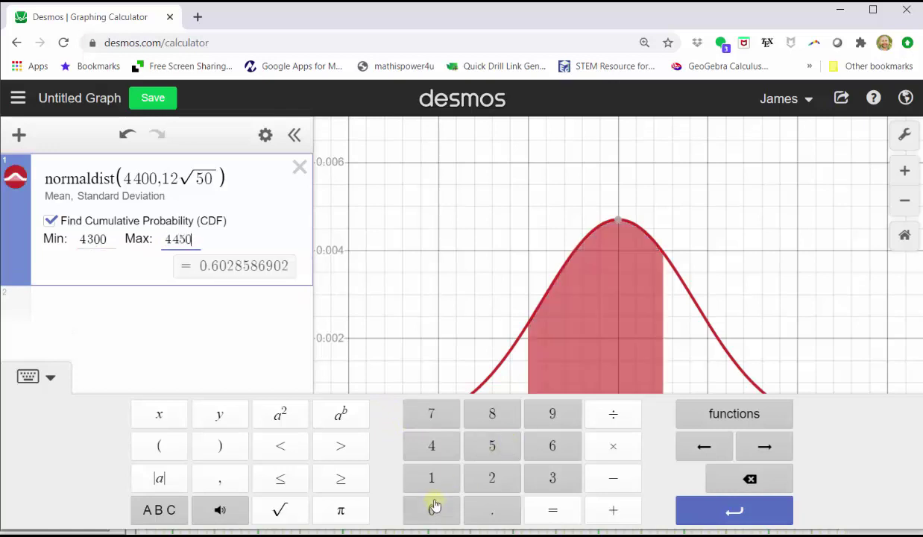
pyautogui.click(28, 376)
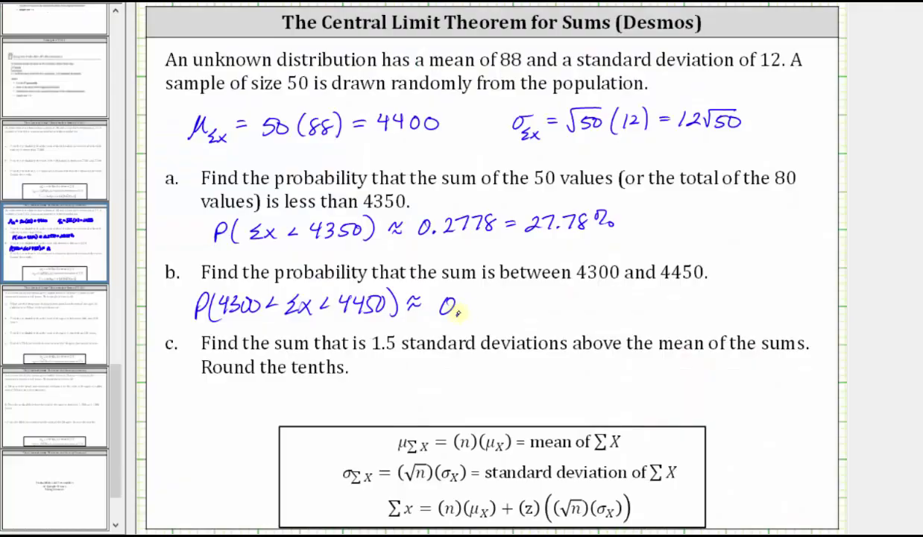
# Write part b's answer as = 60.29% and begin part c with Σx = 4400
pyautogui.moveTo(459, 287)
pyautogui.mouseDown()
pyautogui.moveTo(453, 299)
pyautogui.moveTo(474, 289)
pyautogui.moveTo(510, 313)
pyautogui.mouseUp()
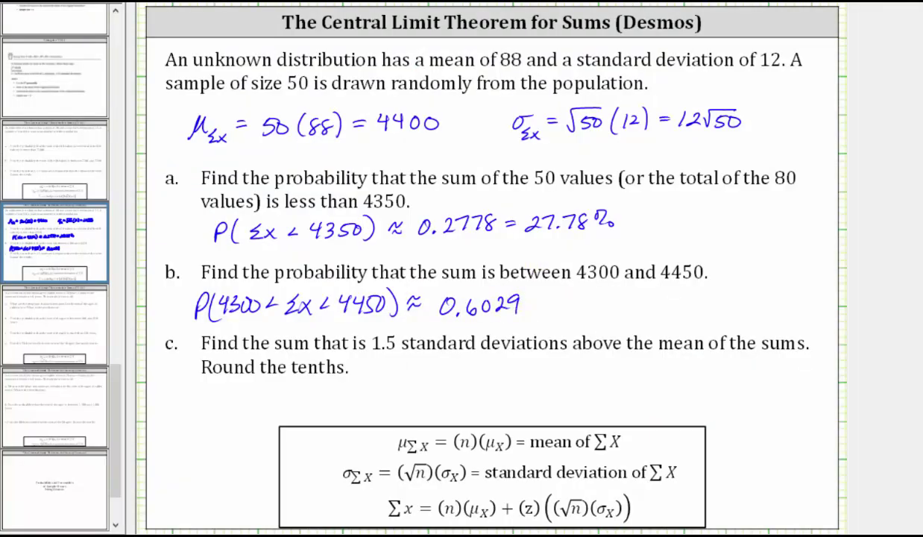
pyautogui.moveTo(543, 304)
pyautogui.mouseDown()
pyautogui.moveTo(567, 300)
pyautogui.moveTo(574, 310)
pyautogui.moveTo(591, 301)
pyautogui.moveTo(597, 309)
pyautogui.moveTo(660, 306)
pyautogui.mouseUp()
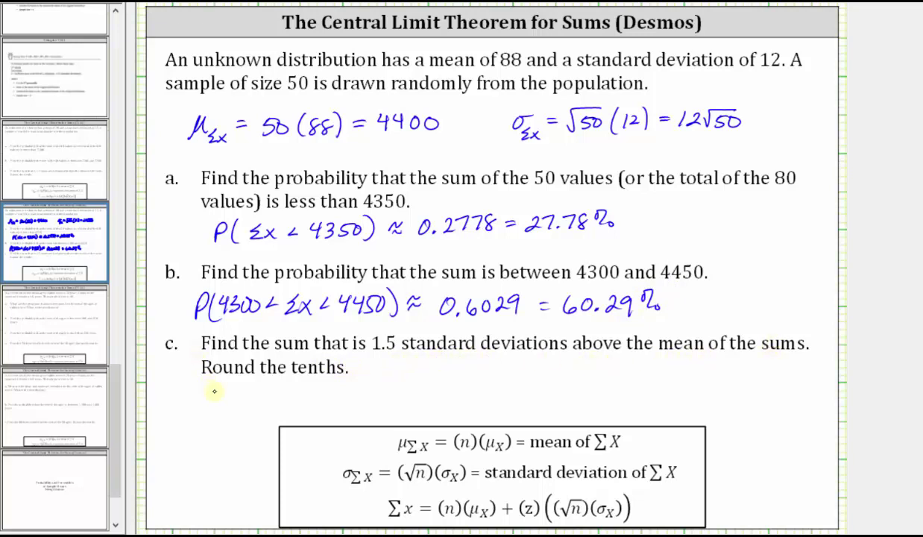
pyautogui.moveTo(217, 386)
pyautogui.mouseDown()
pyautogui.moveTo(217, 406)
pyautogui.moveTo(259, 395)
pyautogui.mouseUp()
pyautogui.moveTo(249, 401); pyautogui.dragTo(260, 399)
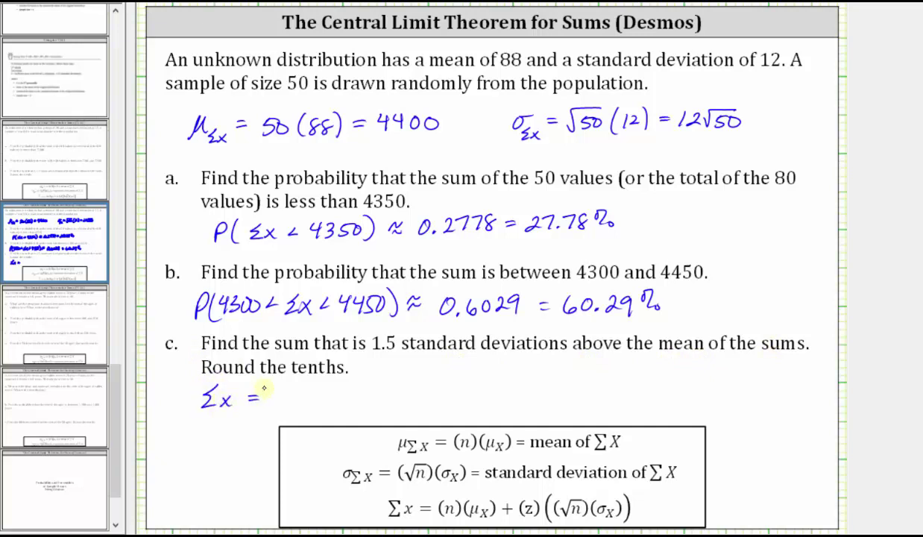
pyautogui.moveTo(278, 386); pyautogui.dragTo(287, 397)
pyautogui.moveTo(284, 388)
pyautogui.mouseDown()
pyautogui.moveTo(283, 407)
pyautogui.moveTo(303, 398)
pyautogui.mouseUp()
pyautogui.moveTo(299, 388)
pyautogui.mouseDown()
pyautogui.moveTo(298, 407)
pyautogui.moveTo(311, 390)
pyautogui.mouseUp()
pyautogui.moveTo(326, 388); pyautogui.dragTo(325, 390)
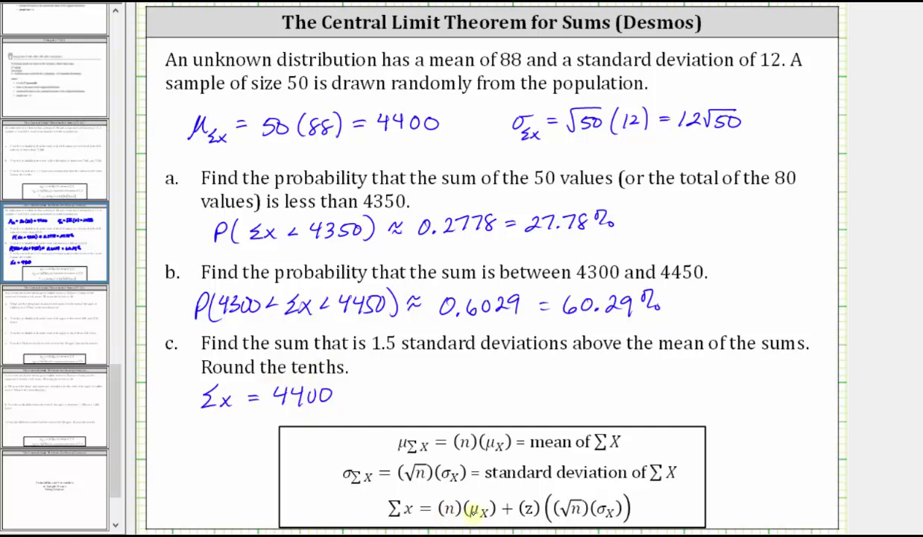
# Complete part c's expression with + (1.5)(12√50) ≈
pyautogui.moveTo(343, 397); pyautogui.dragTo(358, 397)
pyautogui.moveTo(351, 391); pyautogui.dragTo(350, 403)
pyautogui.moveTo(377, 385)
pyautogui.mouseDown()
pyautogui.moveTo(373, 405)
pyautogui.moveTo(413, 402)
pyautogui.mouseUp()
pyautogui.click(393, 400)
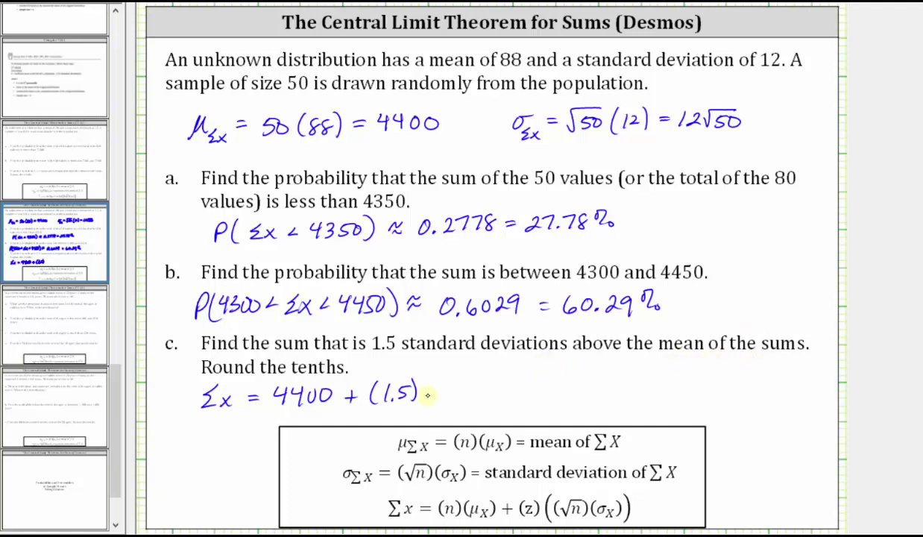
pyautogui.moveTo(428, 384); pyautogui.dragTo(424, 404)
pyautogui.moveTo(438, 384)
pyautogui.mouseDown()
pyautogui.moveTo(436, 400)
pyautogui.moveTo(454, 397)
pyautogui.moveTo(469, 363)
pyautogui.moveTo(467, 385)
pyautogui.moveTo(484, 384)
pyautogui.mouseUp()
pyautogui.moveTo(489, 370); pyautogui.dragTo(493, 400)
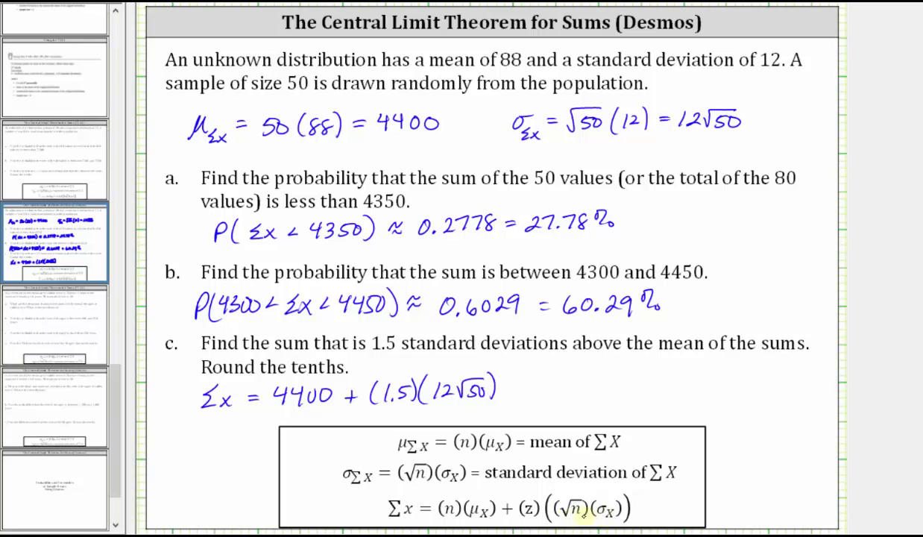
pyautogui.moveTo(510, 385); pyautogui.dragTo(527, 389)
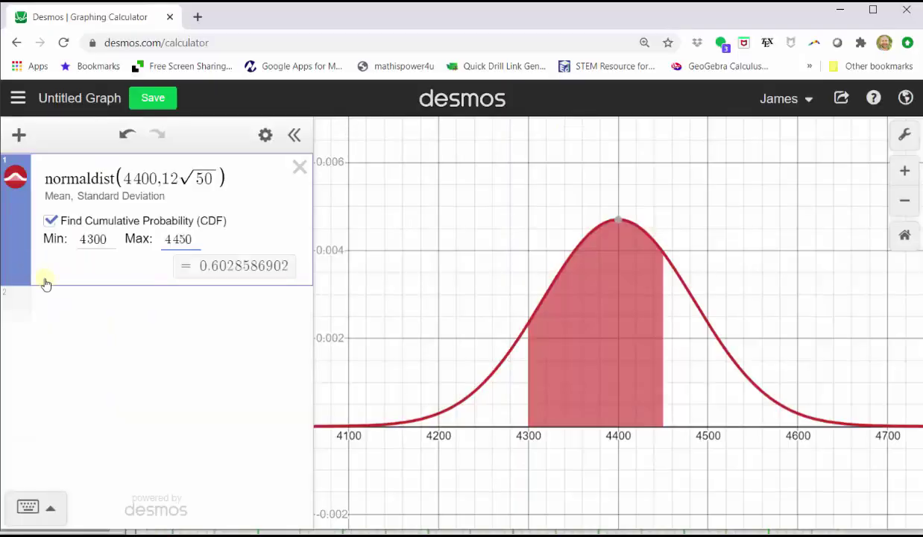
# Start a new Desmos expression with 4400 +
pyautogui.click(79, 304)
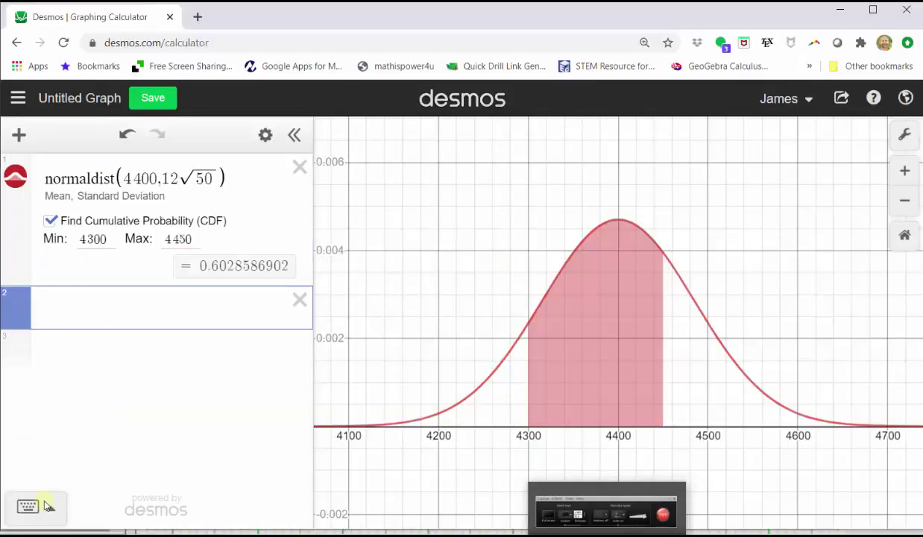
pyautogui.click(48, 504)
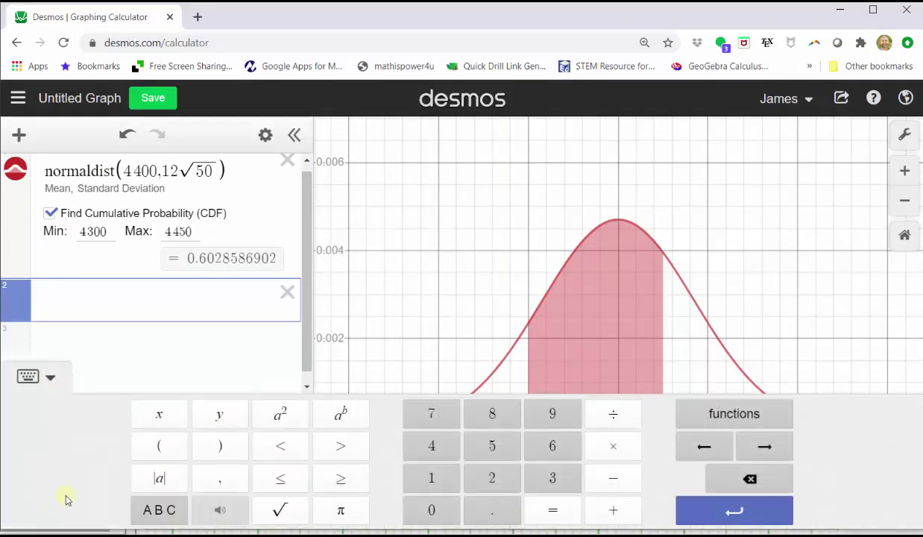
pyautogui.click(428, 450)
pyautogui.click(428, 450)
pyautogui.click(429, 508)
pyautogui.click(429, 508)
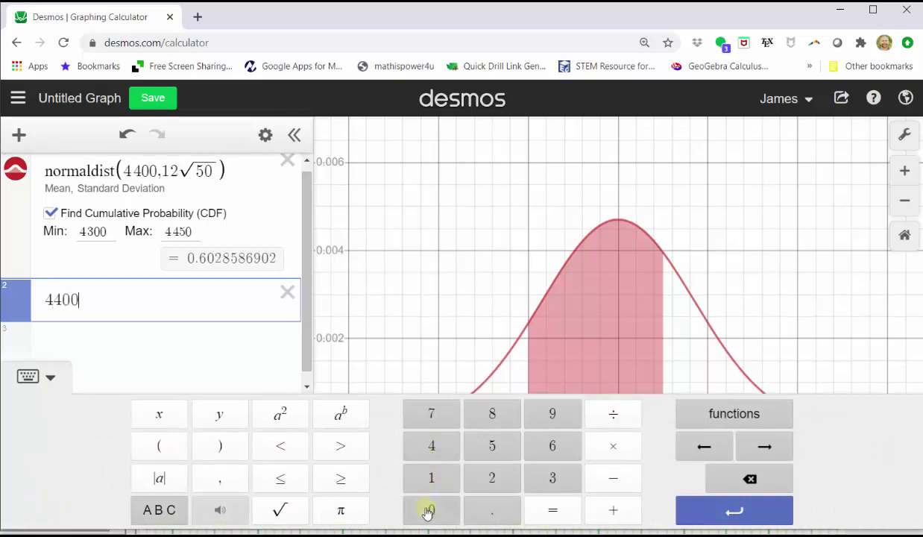
pyautogui.click(612, 507)
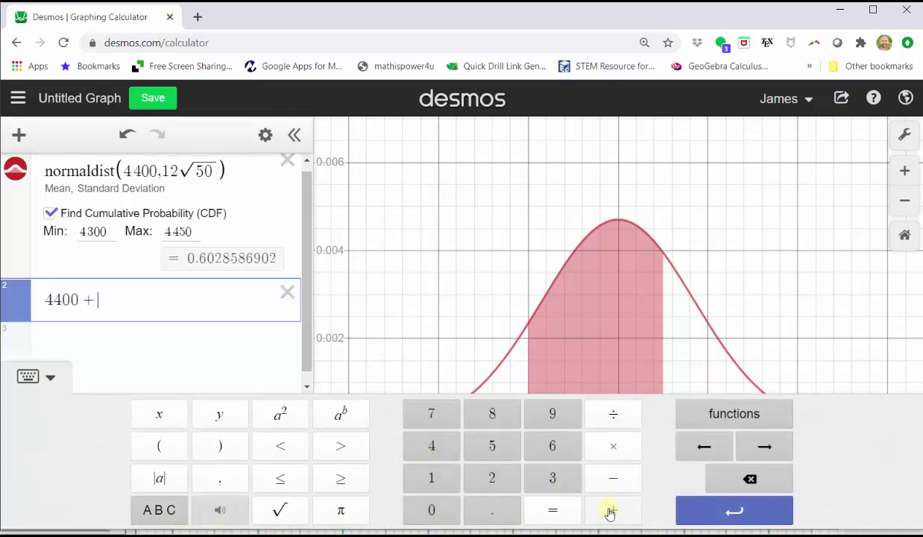
# Finish the expression as 4400 + 1.5(12√50), evaluating to 4527.27922061
pyautogui.click(432, 479)
pyautogui.click(477, 502)
pyautogui.click(488, 446)
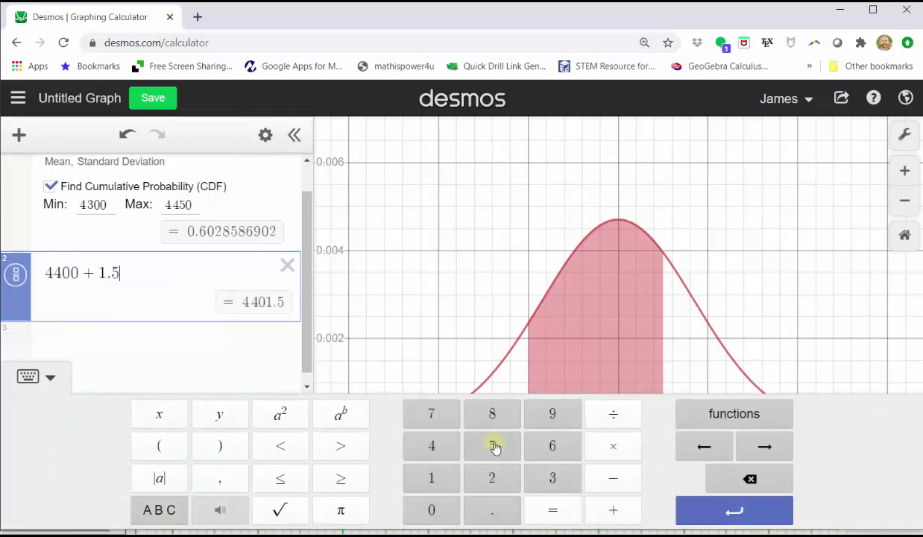
pyautogui.click(171, 447)
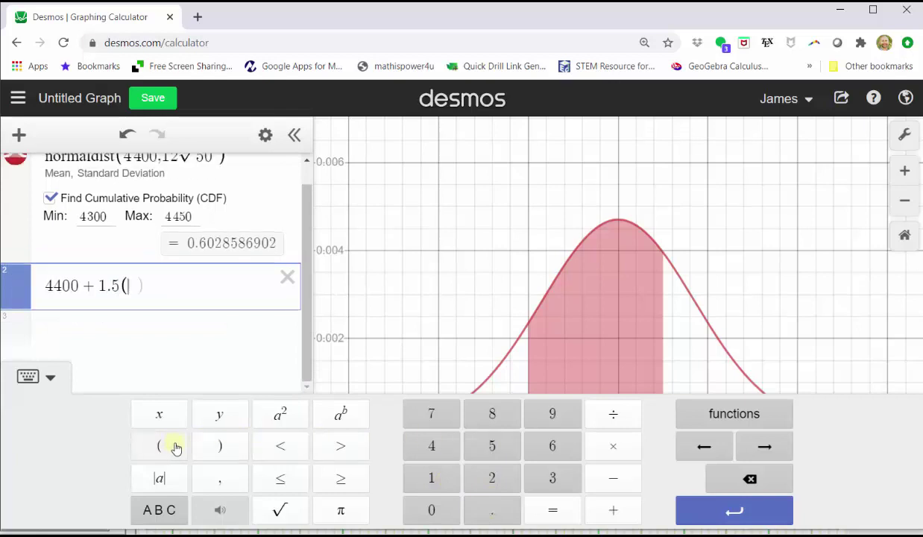
pyautogui.click(432, 475)
pyautogui.write('2')
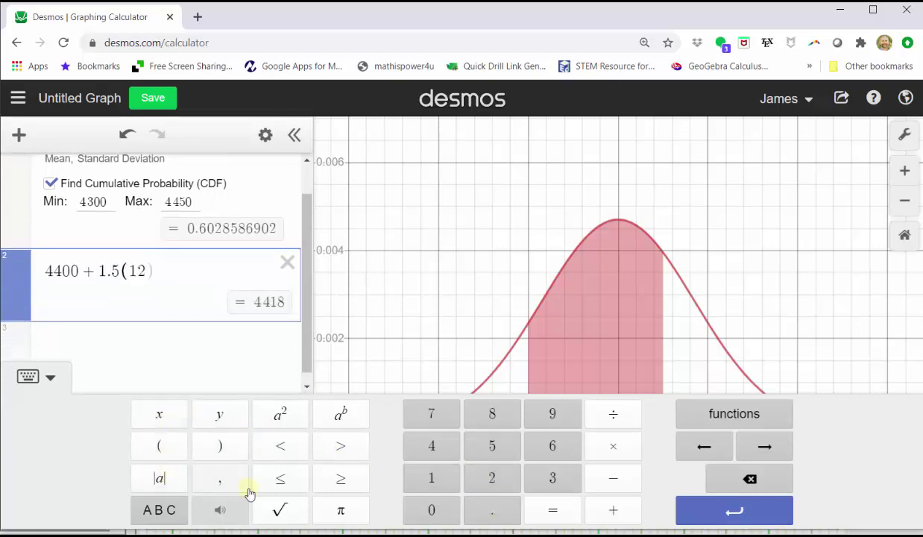
pyautogui.click(290, 501)
pyautogui.click(485, 451)
pyautogui.click(431, 509)
pyautogui.click(699, 520)
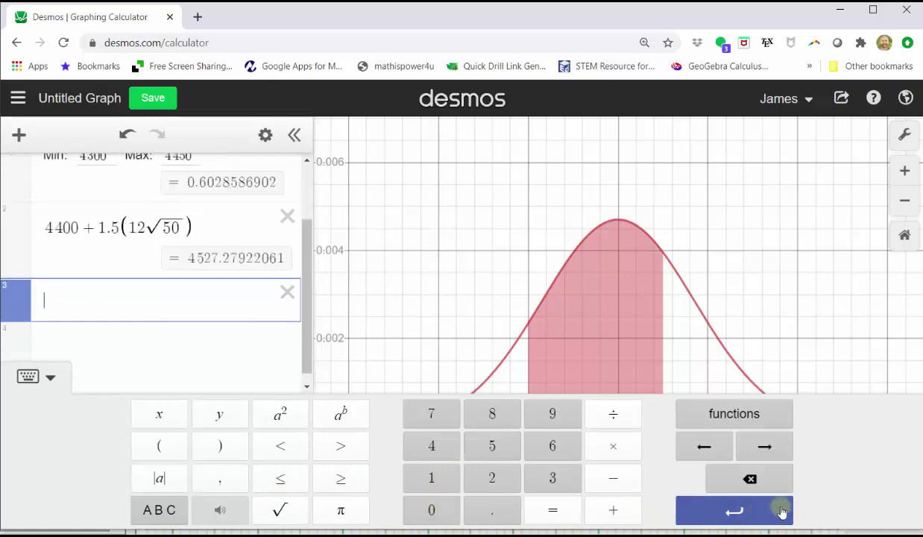